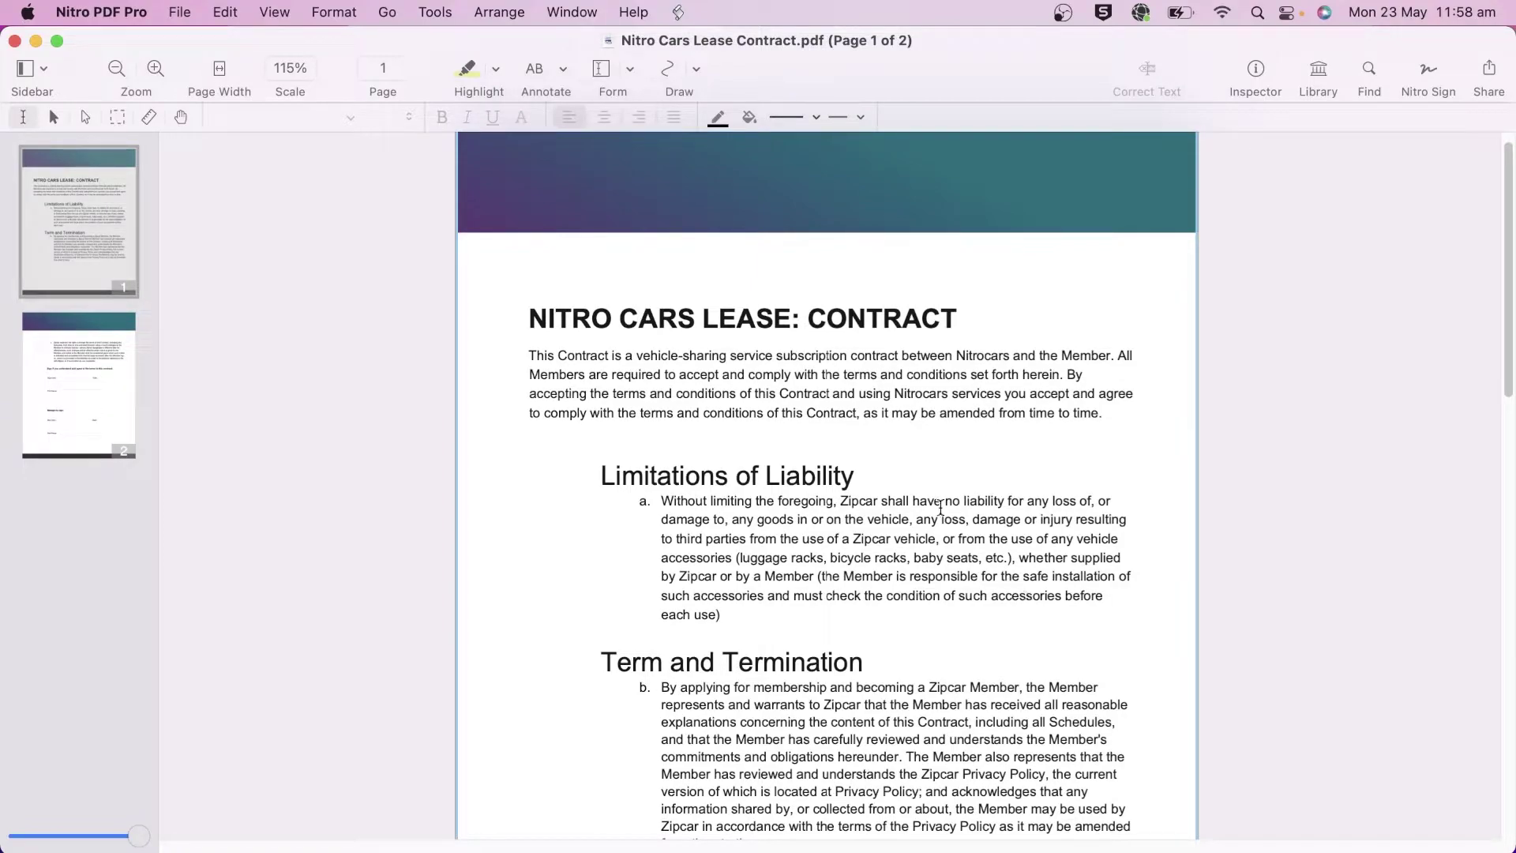
Export the lease contract PDF as a Word Document (DOCX) to Documents and open it.
left_click(180, 13)
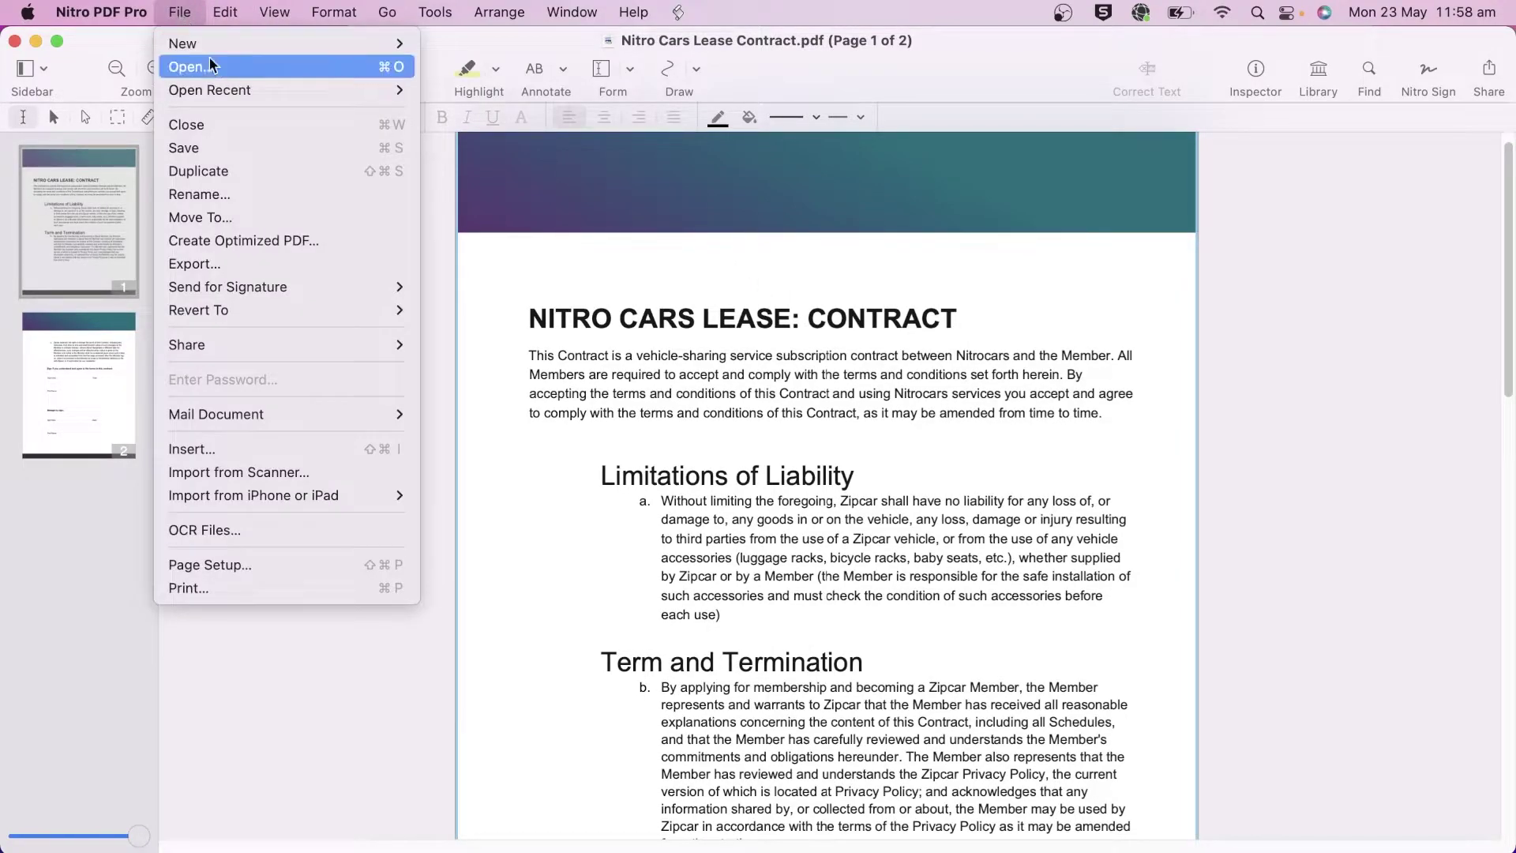
left_click(355, 264)
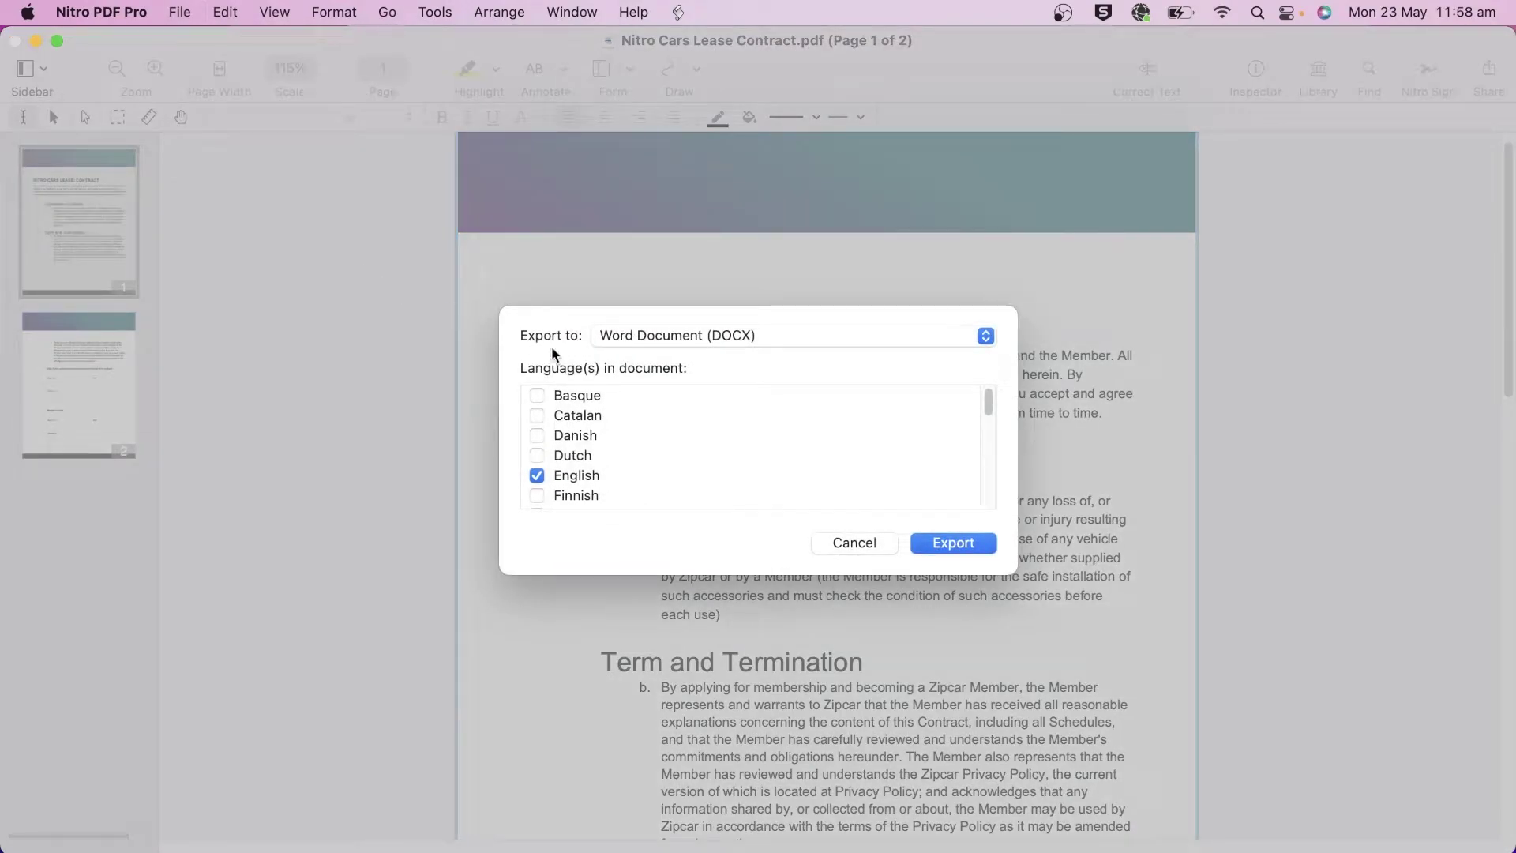
left_click(949, 542)
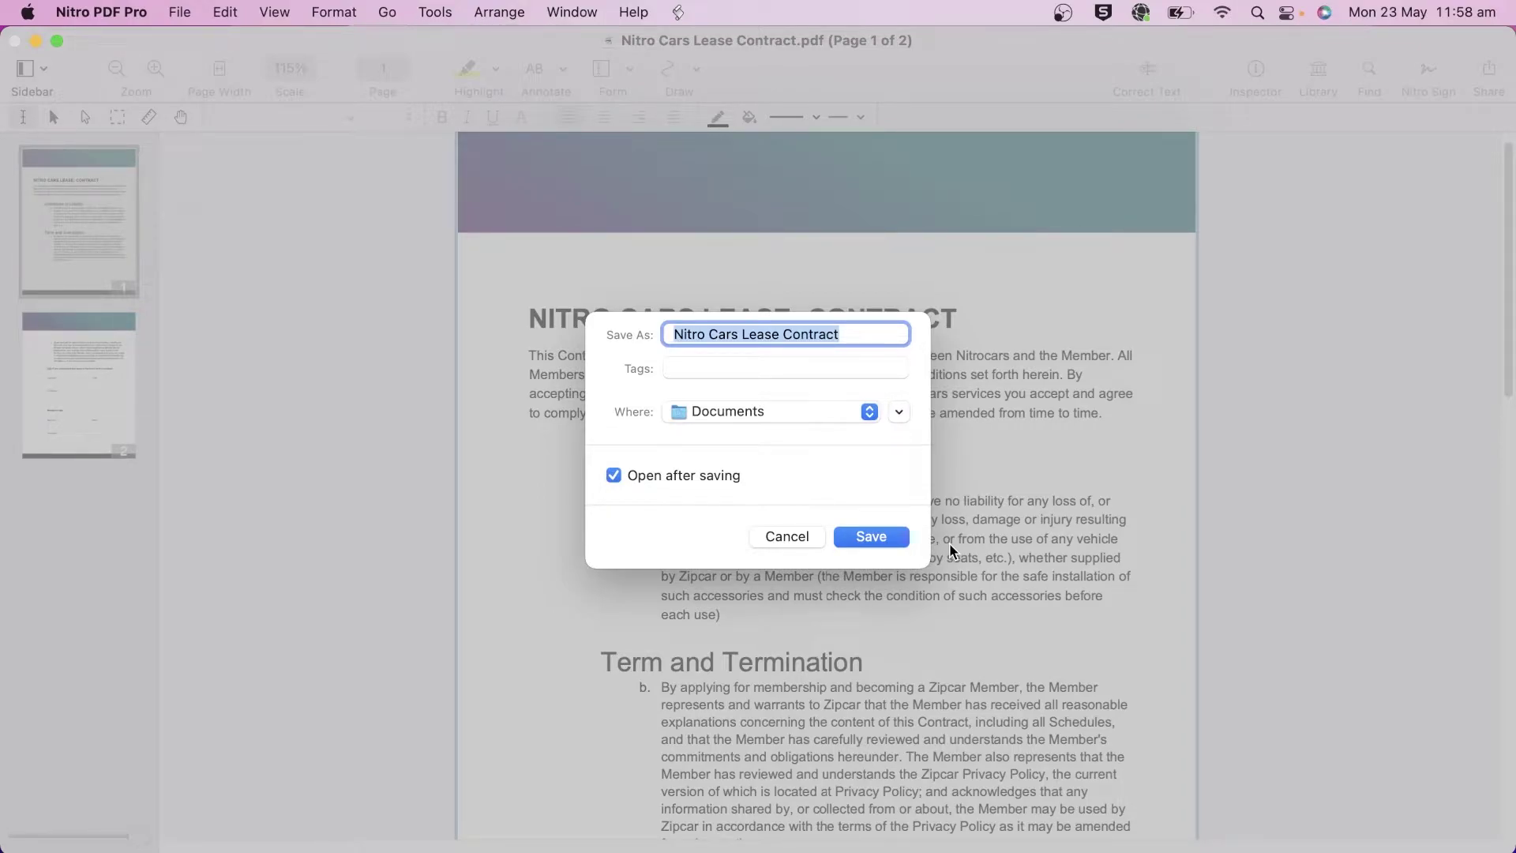
left_click(873, 535)
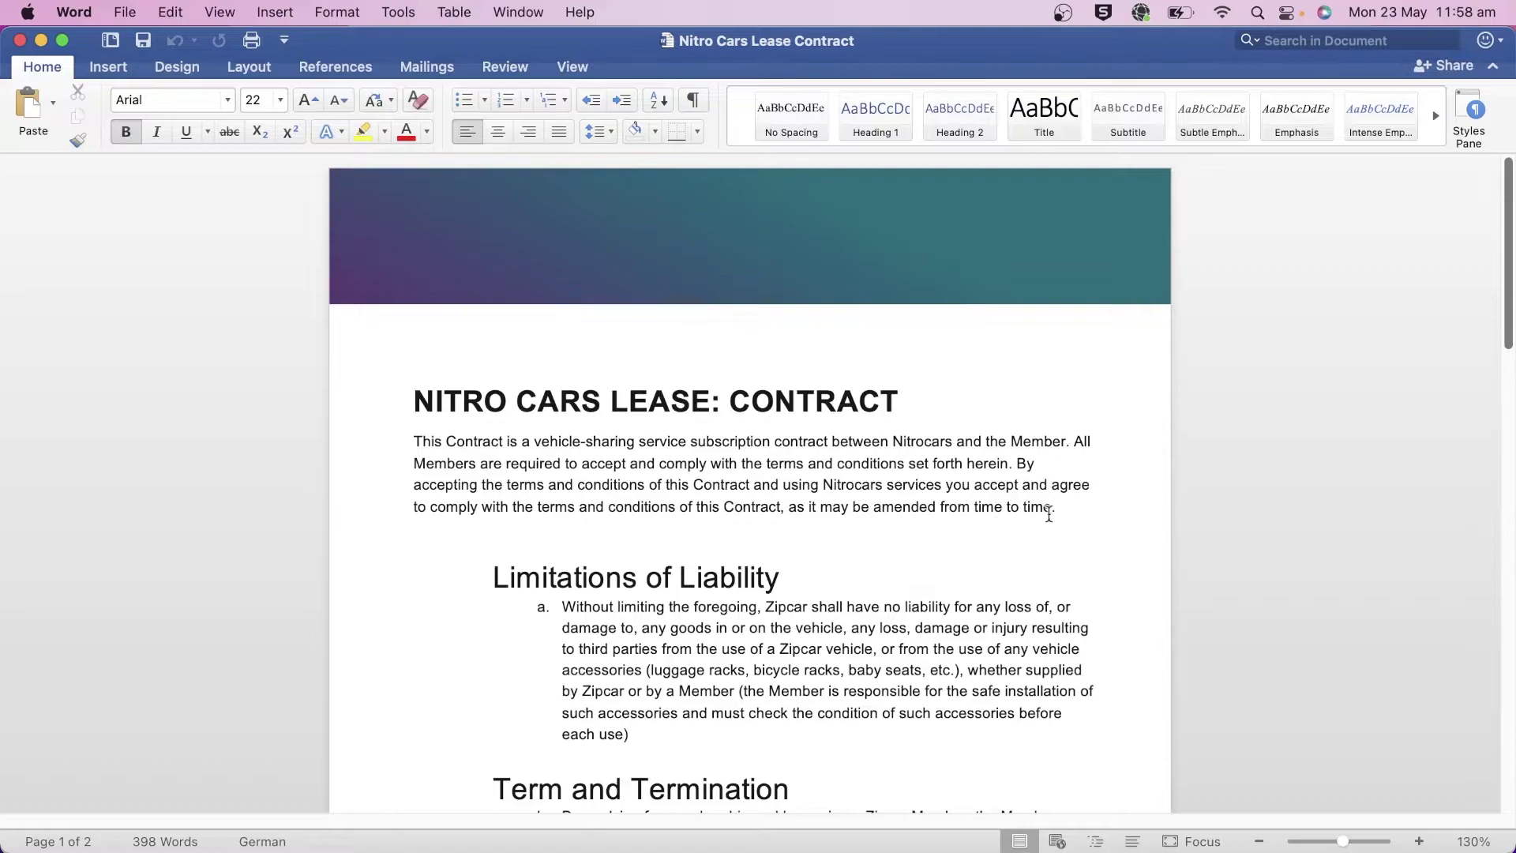
Select the sentence beginning "By accepting" so it can be replaced with "Please review.".
left_click_drag(1054, 512, 1025, 468)
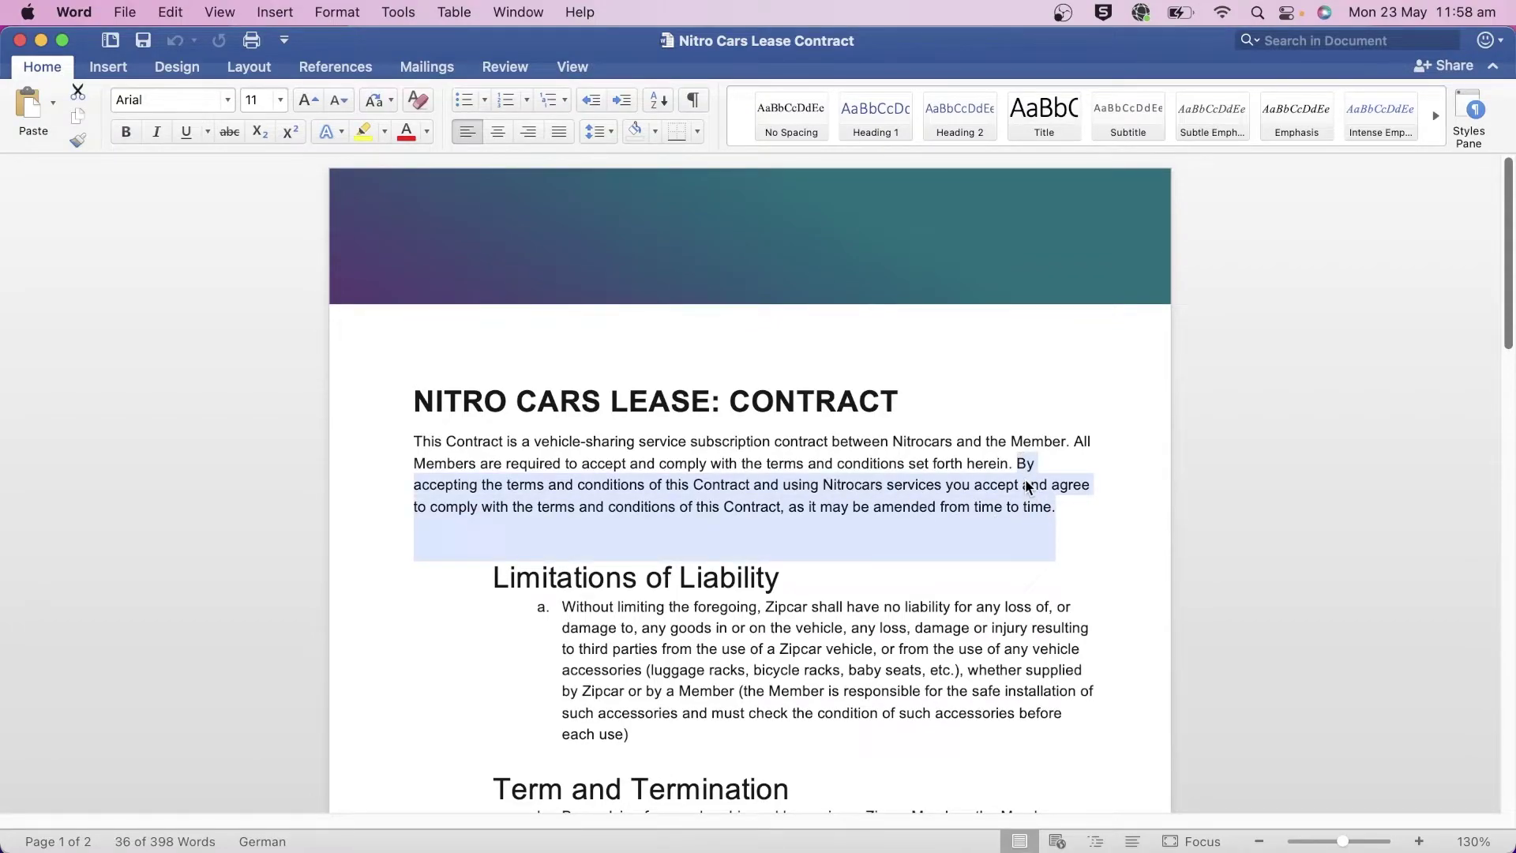
type("Please review.")
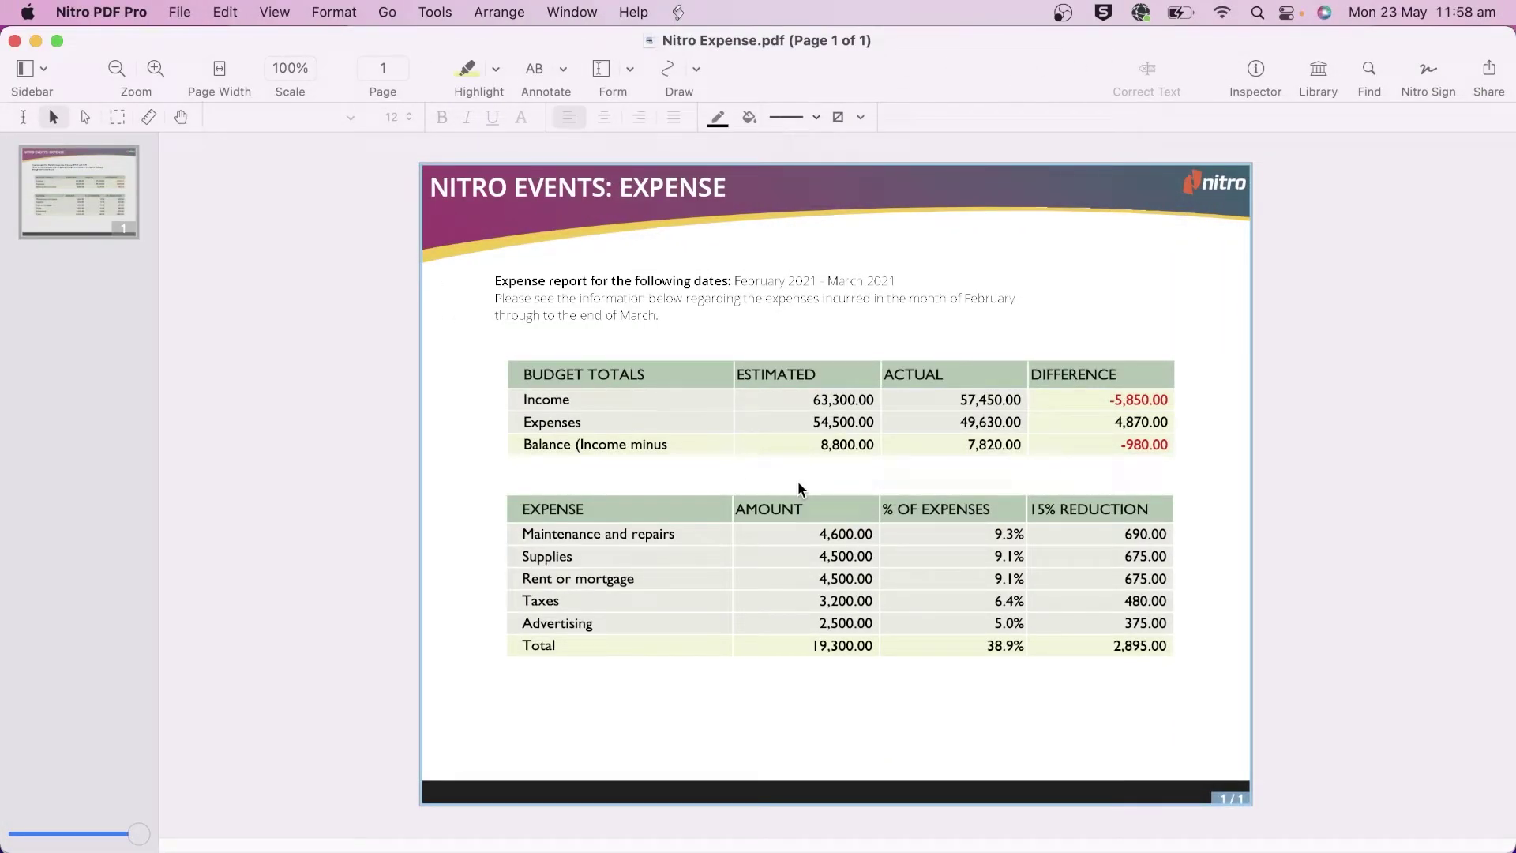
Export the Nitro Expense PDF as an Excel Spreadsheet (XLSX) to Documents and open it.
left_click(179, 17)
left_click(336, 267)
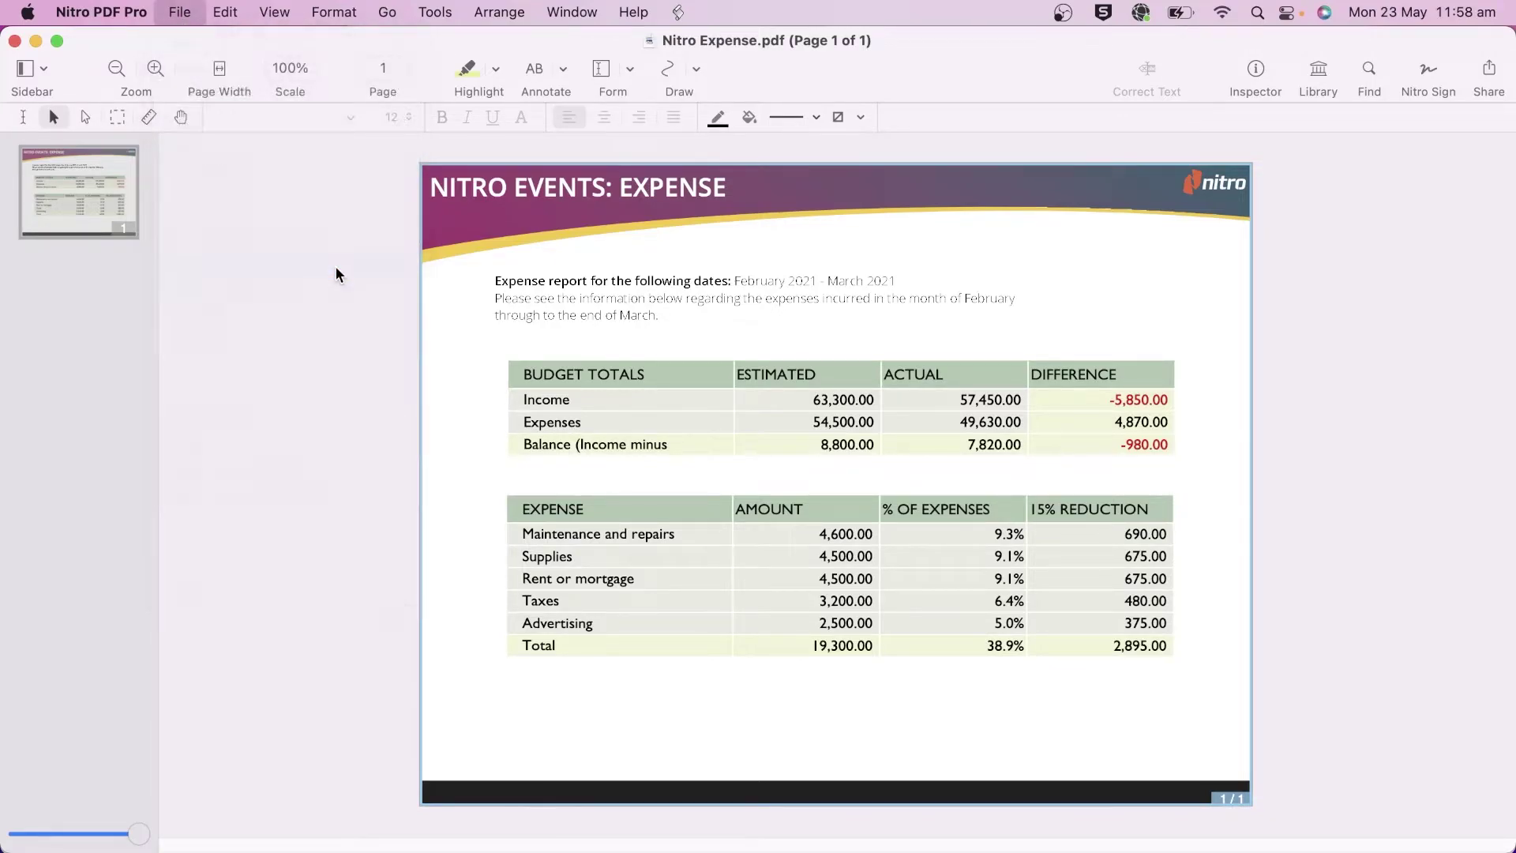
left_click(788, 335)
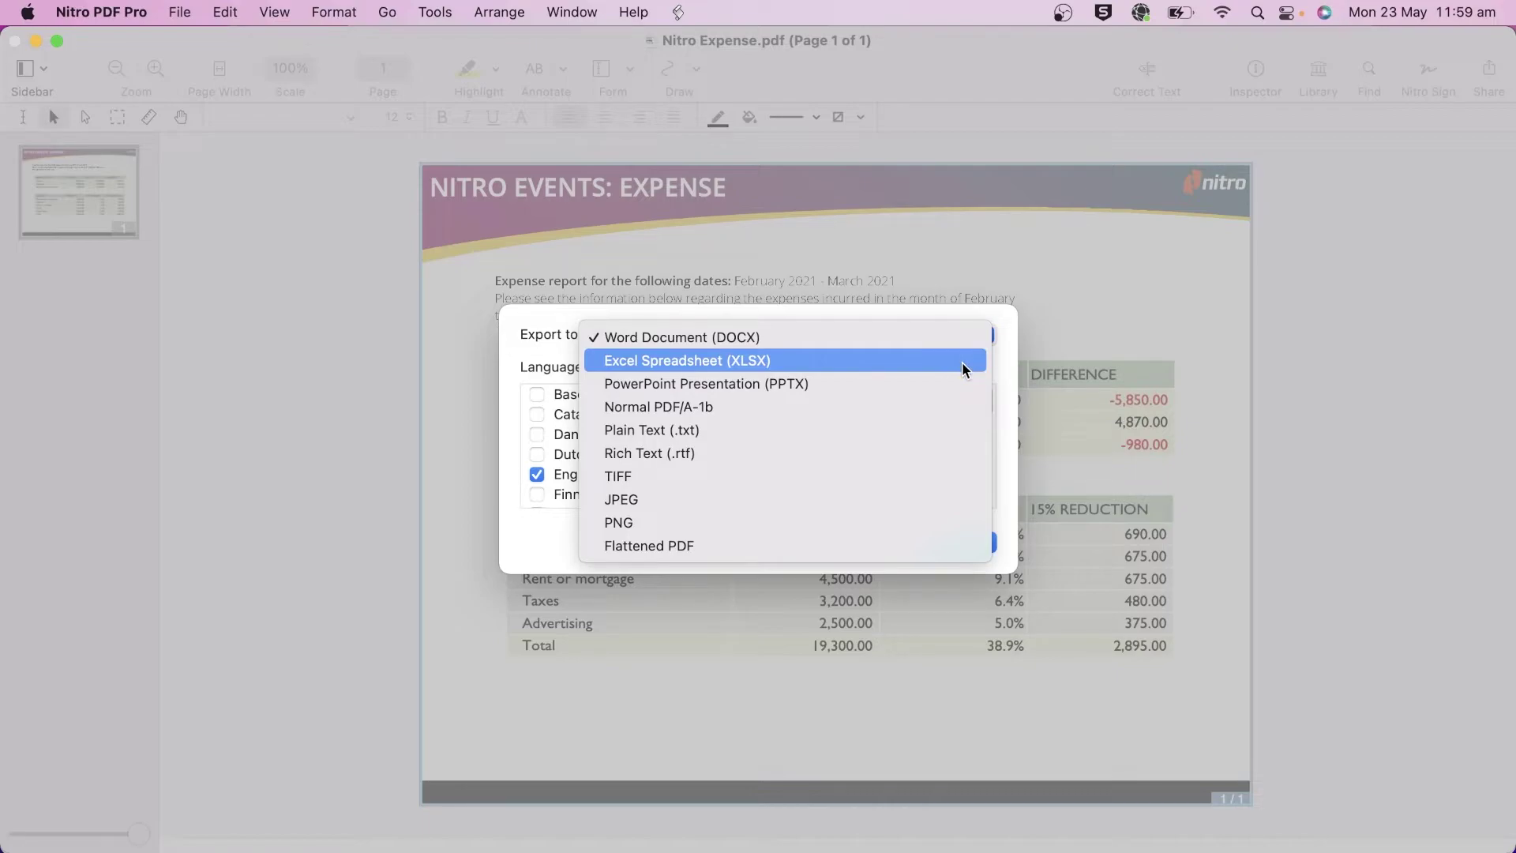
left_click(962, 360)
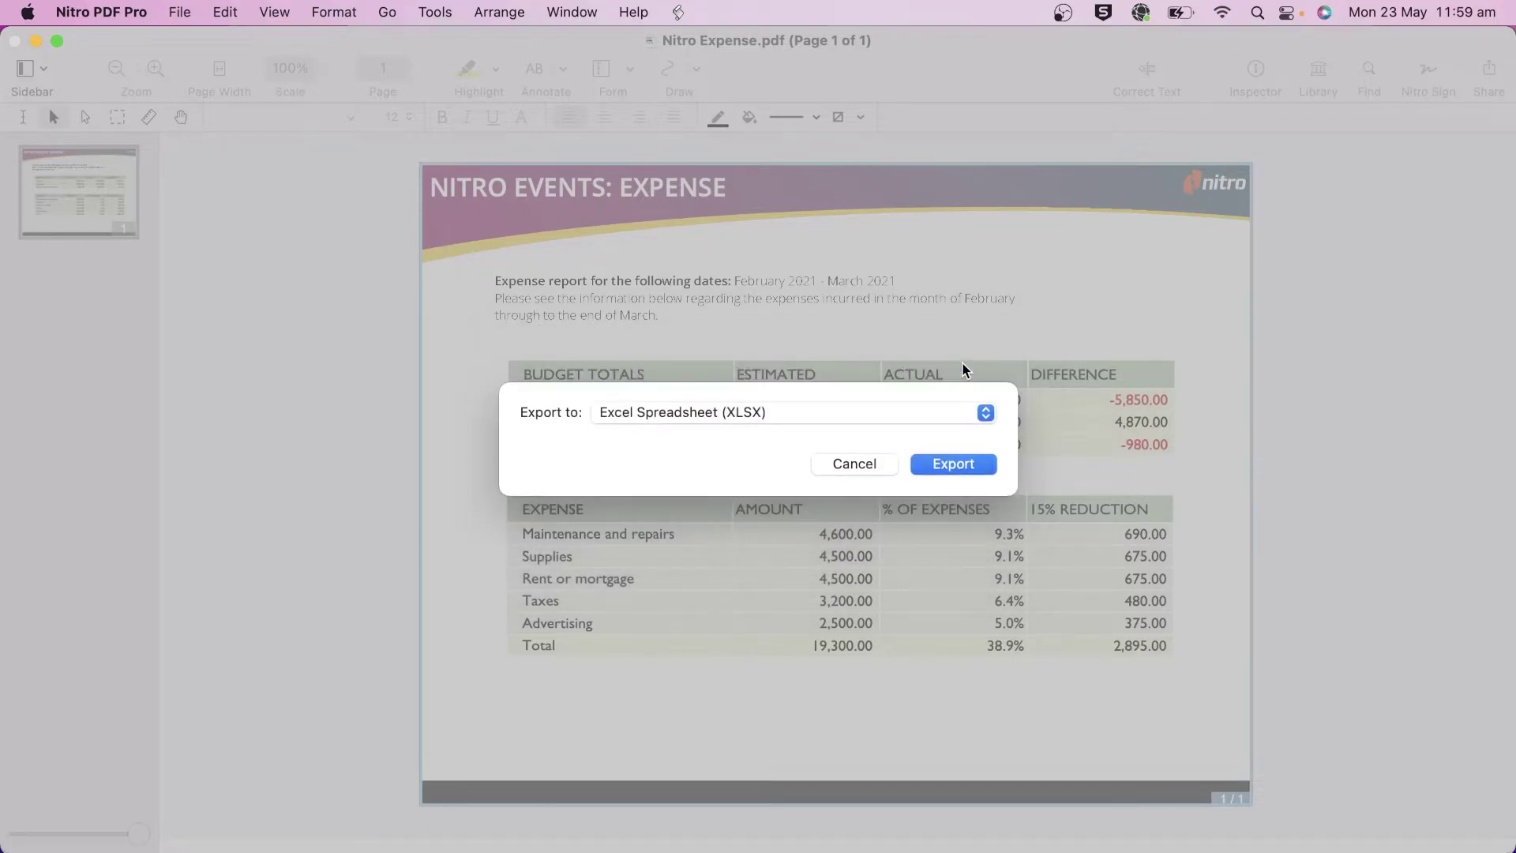
left_click(953, 463)
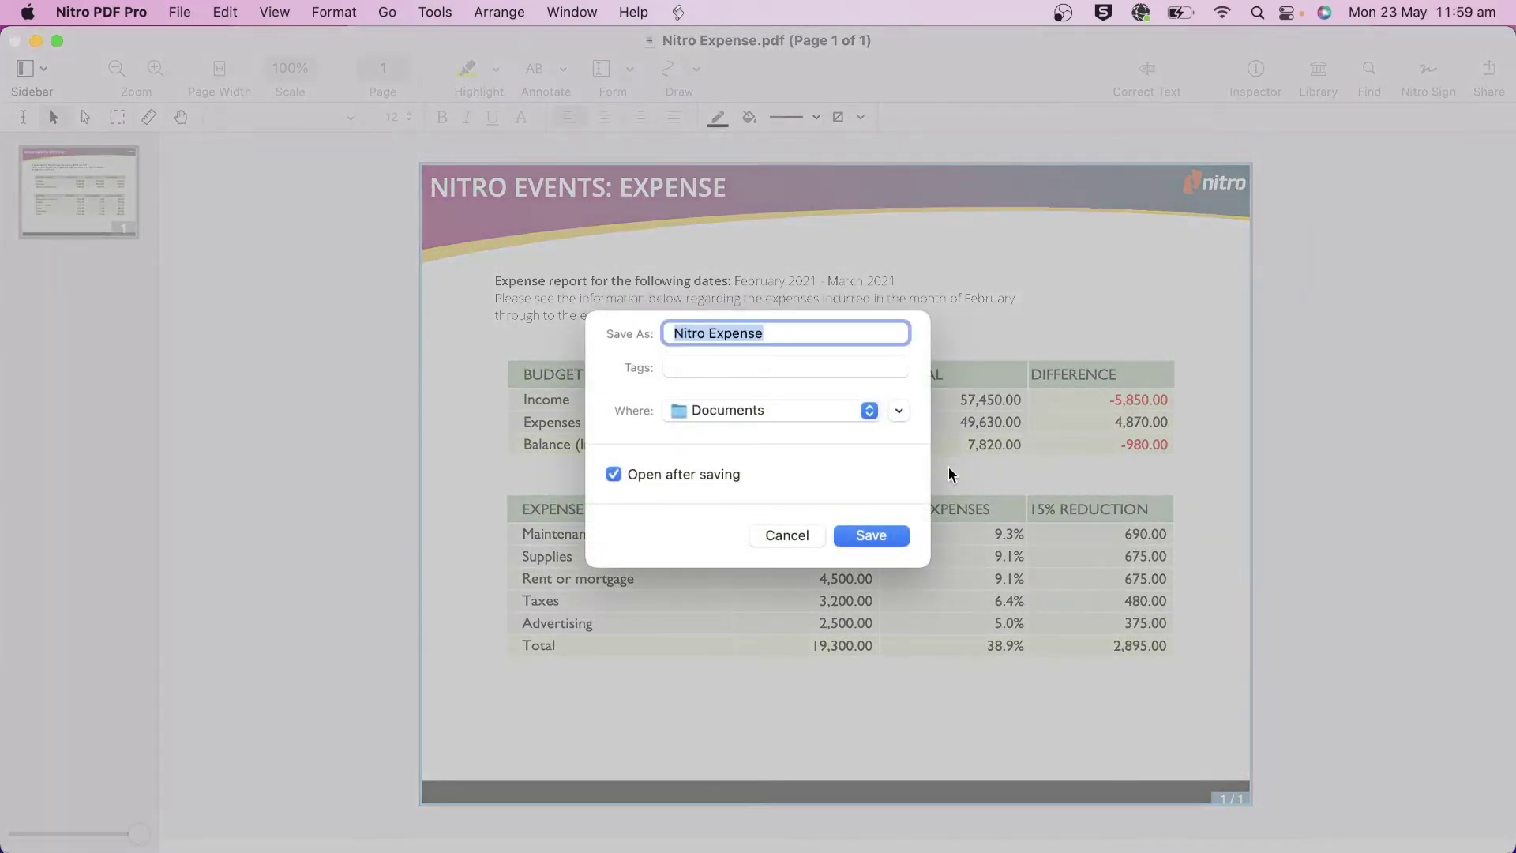
left_click(888, 541)
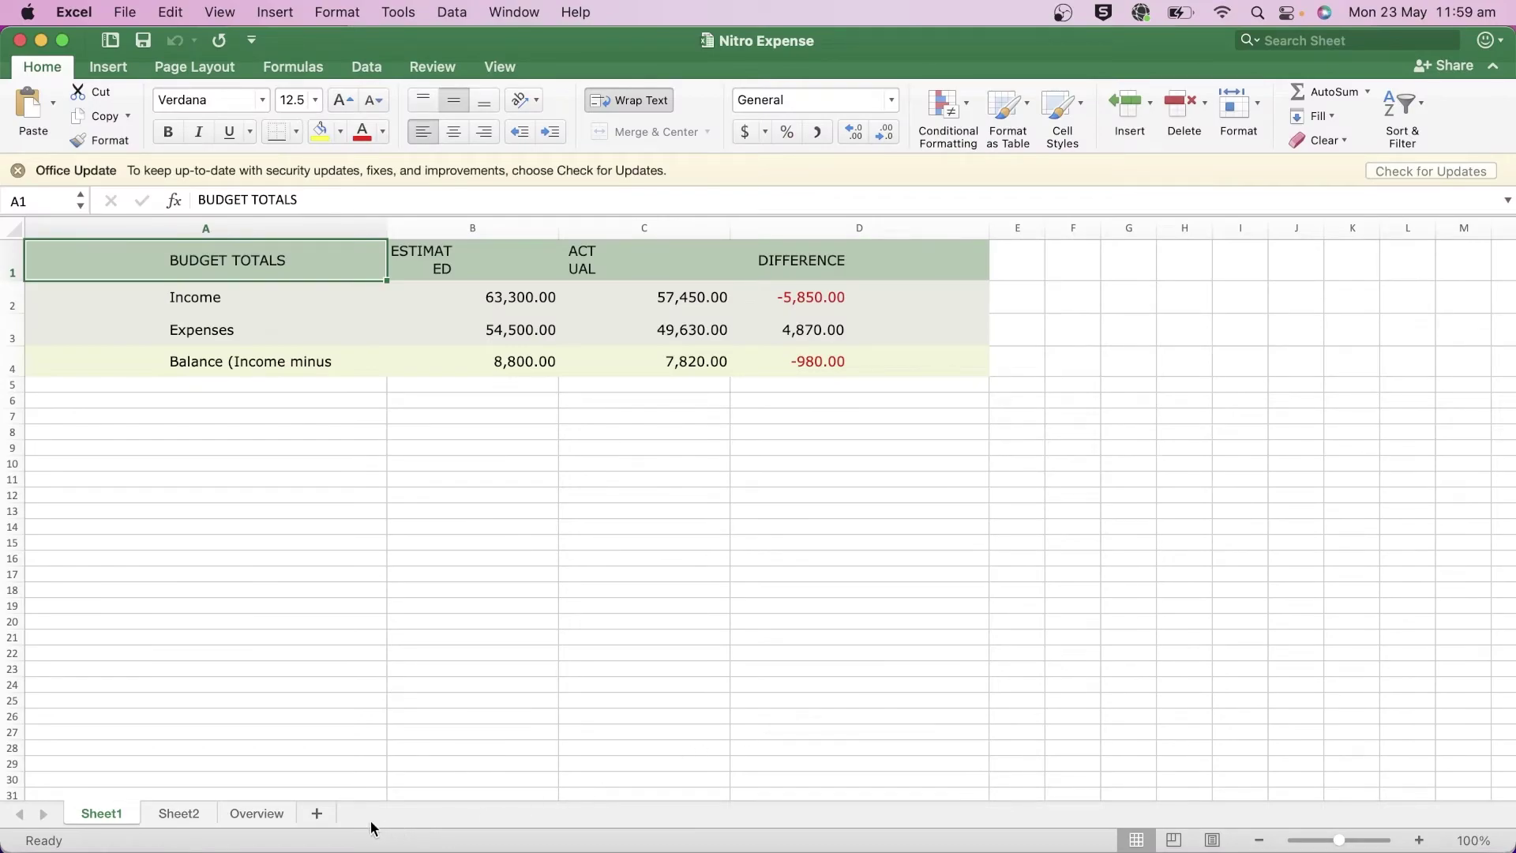
Switch to the Sheet2 tab showing the EXPENSE table with 15% reduction figures.
left_click(179, 813)
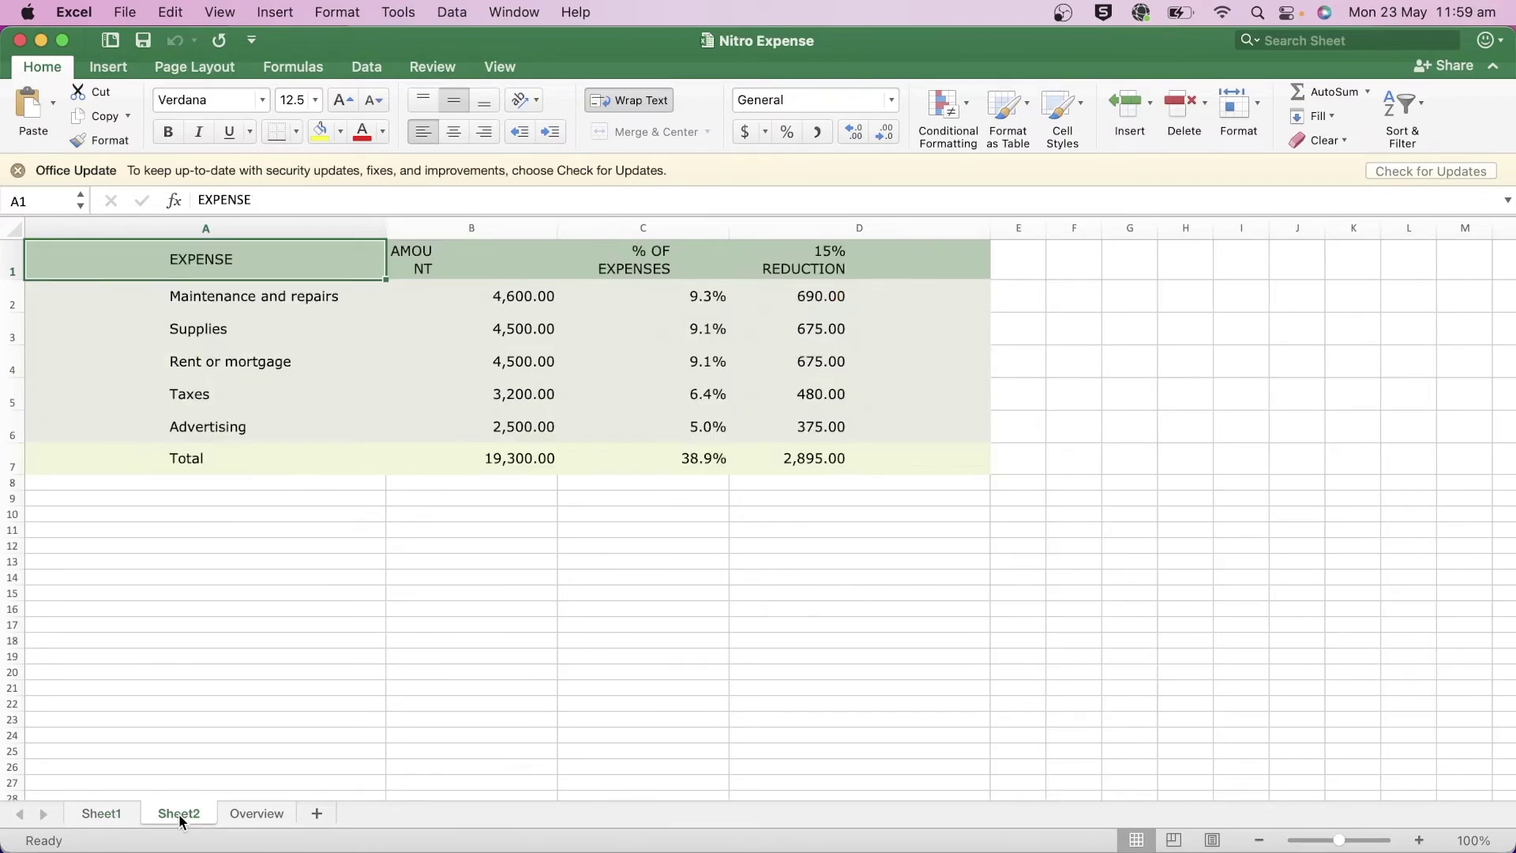